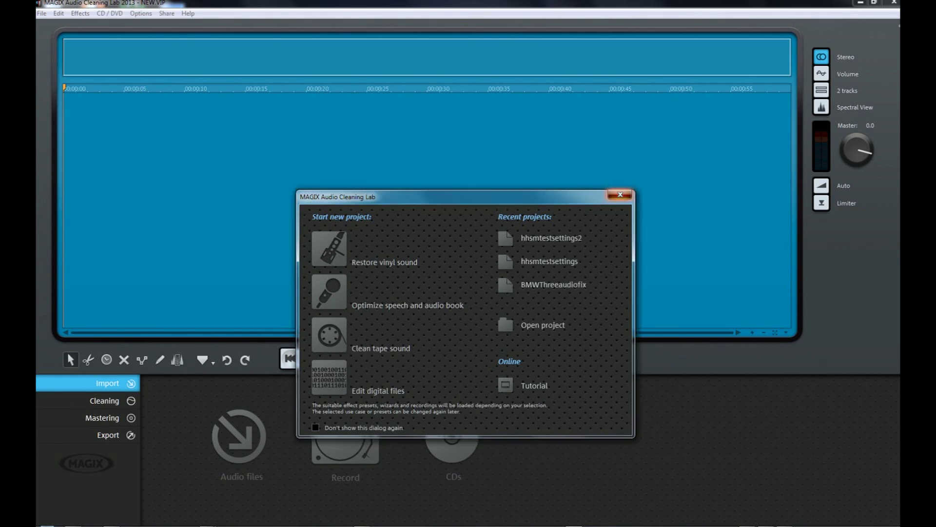
Dismiss the start-up window and load audiotest.mp3 via File > Load audio file
left_click(620, 194)
key("alt+f")
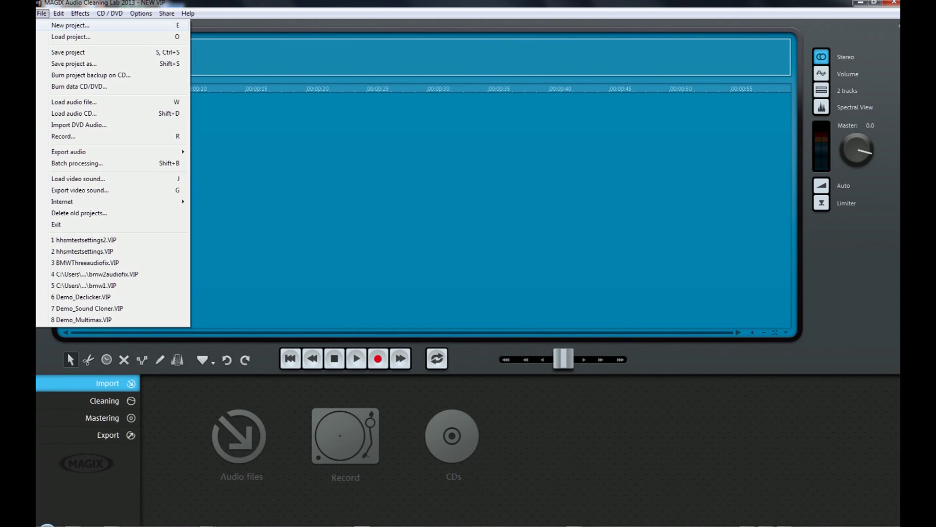
key("Return")
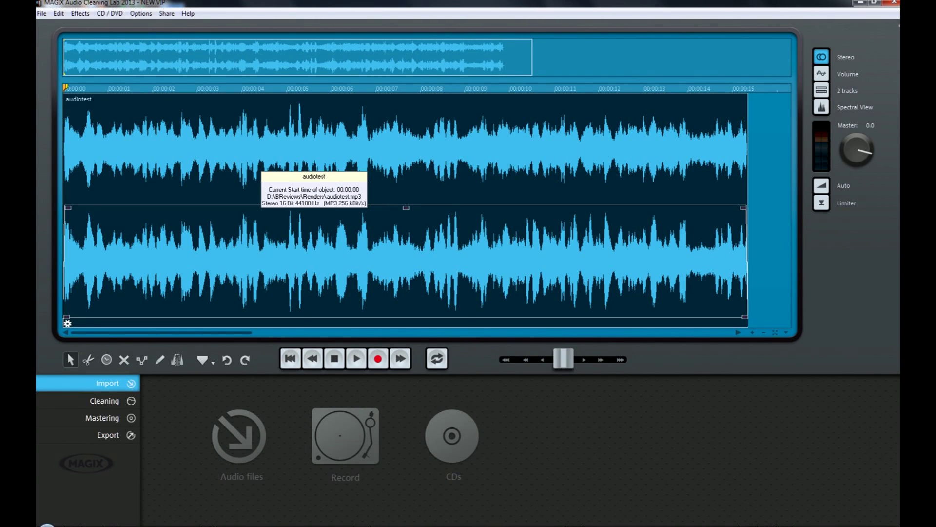
Play the 15-second audiotest clip to hear the buzz, then play it again
key("space")
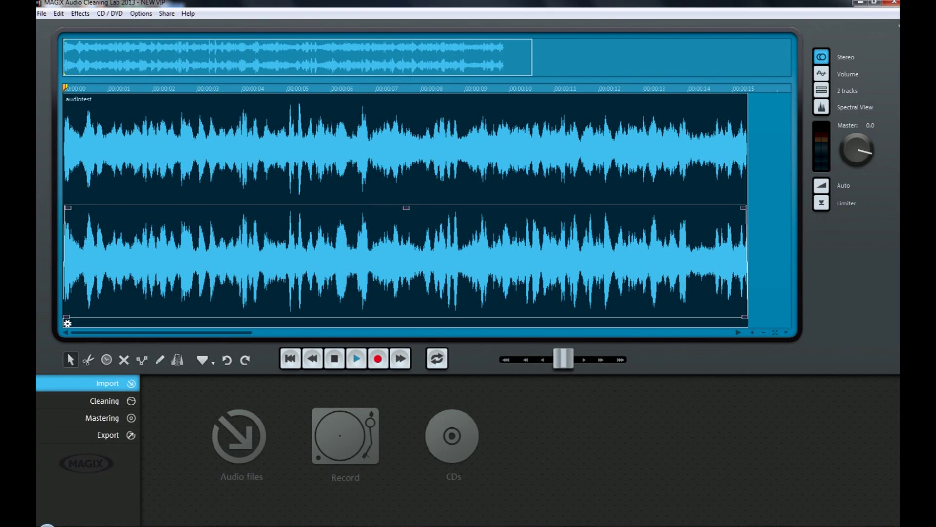
left_click(357, 359)
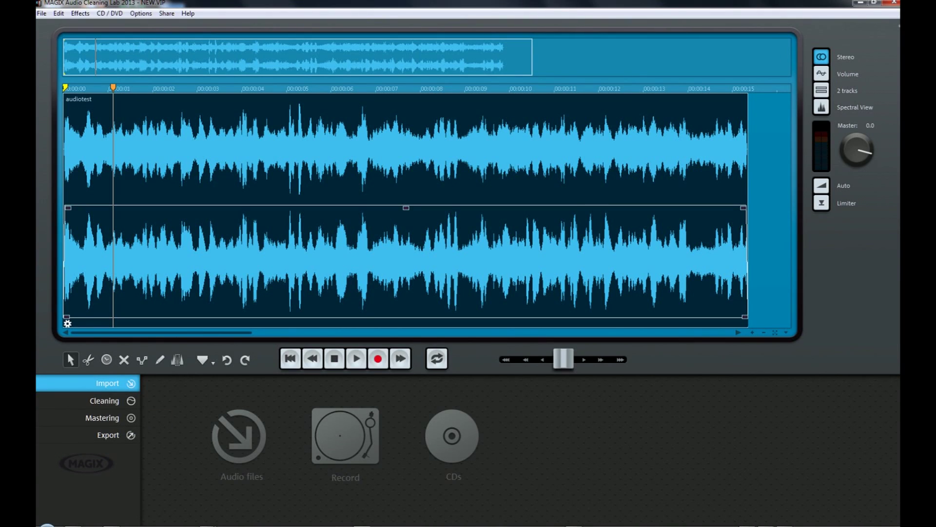
key("space")
left_click(357, 358)
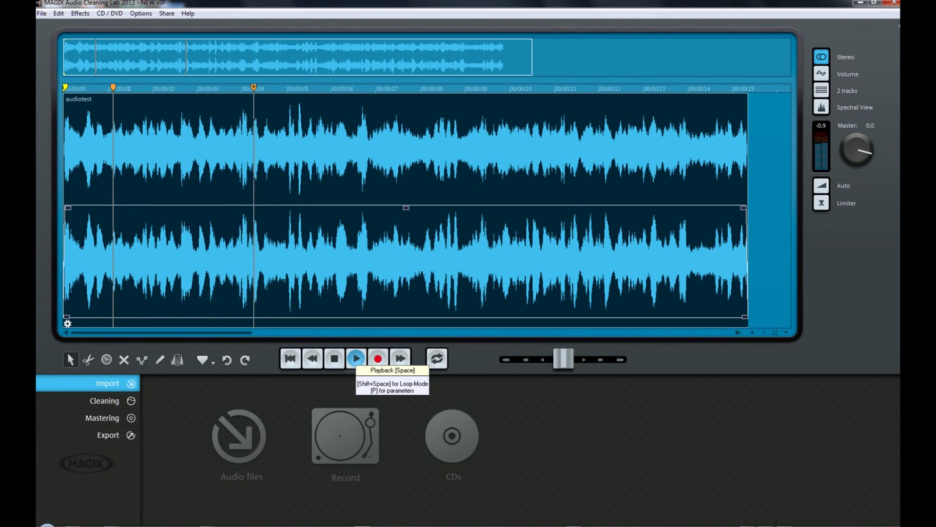
Stop playback, show the Cleaning effects, and browse the DeNoiser presets, leaving 'DeNoise voice' selected
left_click(104, 401)
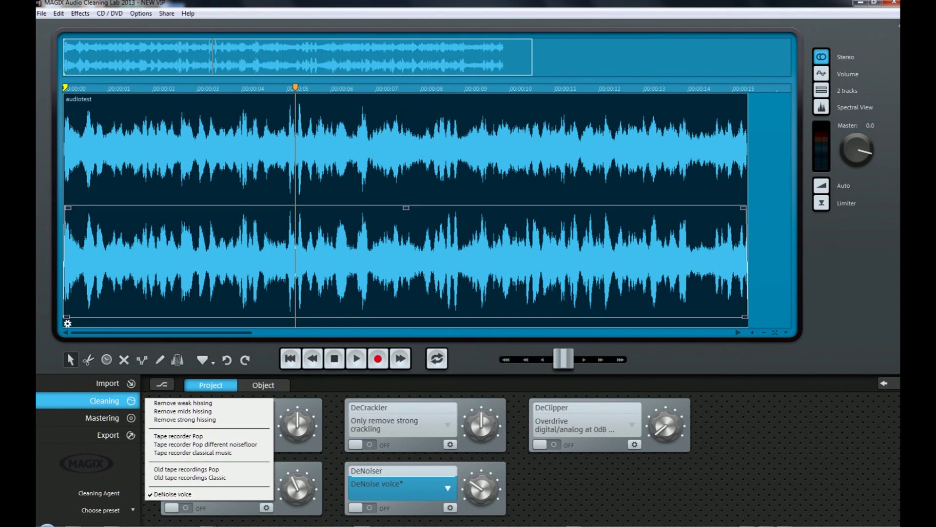
left_click(400, 484)
left_click(400, 484)
mouse_move(400, 487)
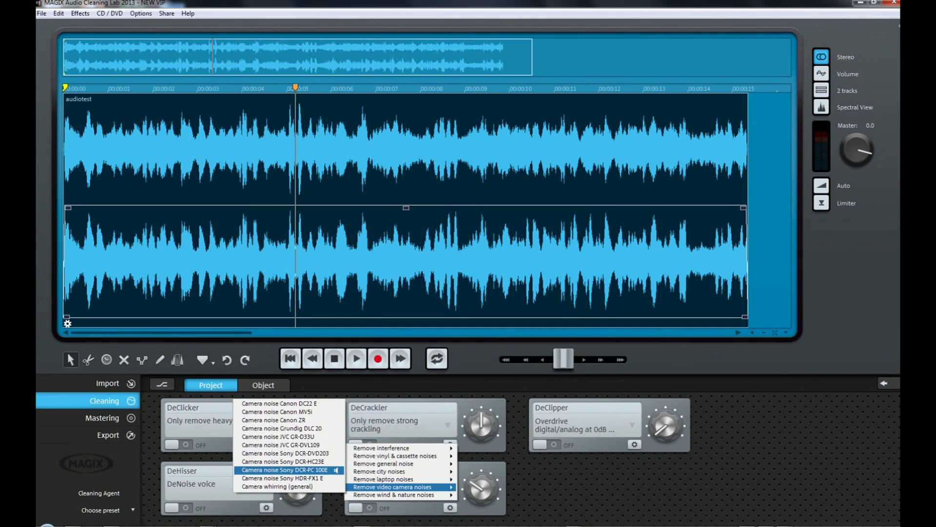
key("Escape")
key("Escape")
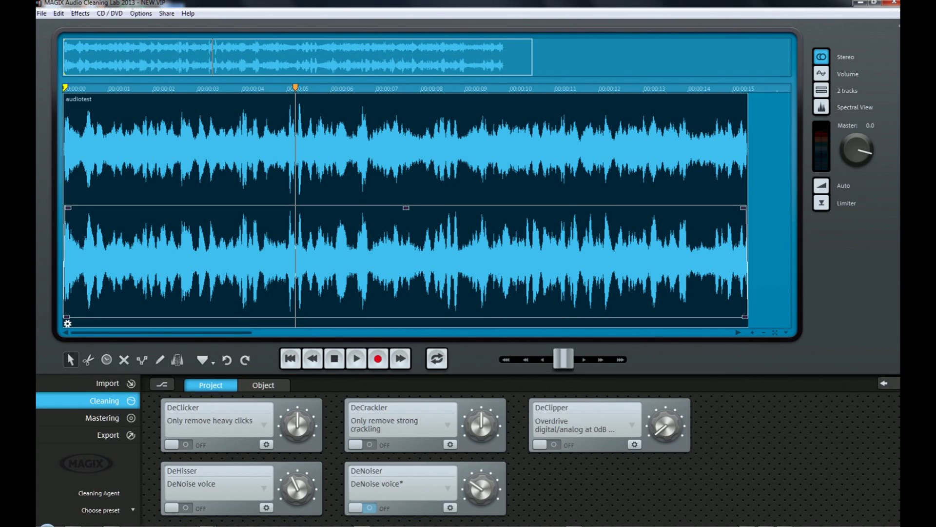
Turn the DeNoiser on with Remove general noise > Remove exhibition murmur and open its settings
left_click(361, 507)
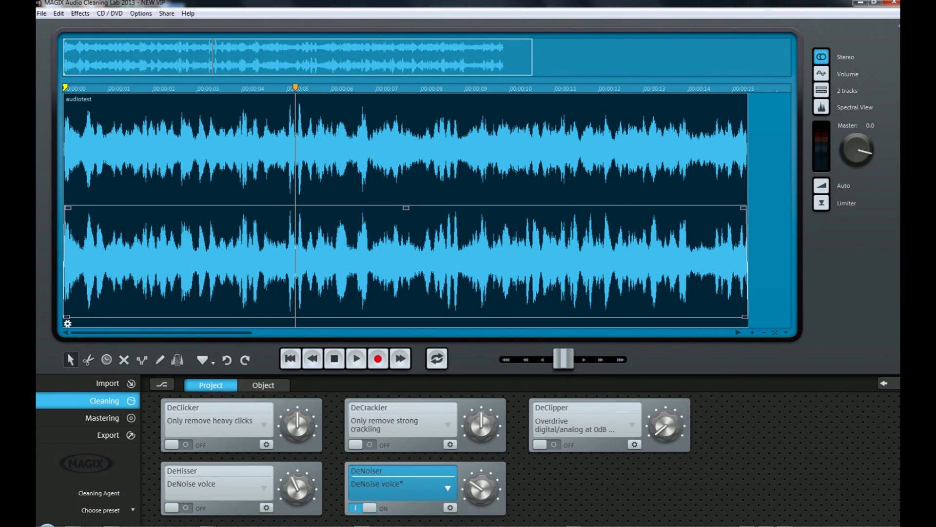
left_click(448, 488)
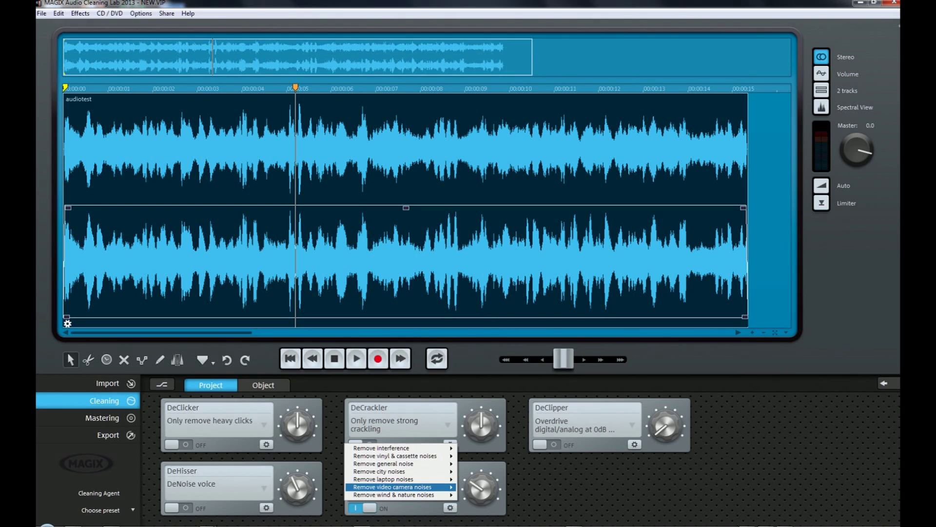
mouse_move(390, 463)
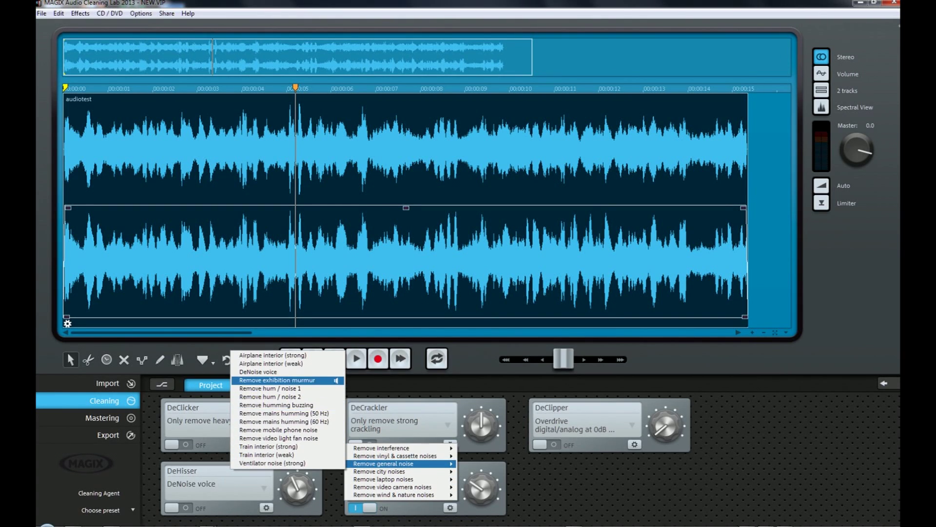
left_click(277, 380)
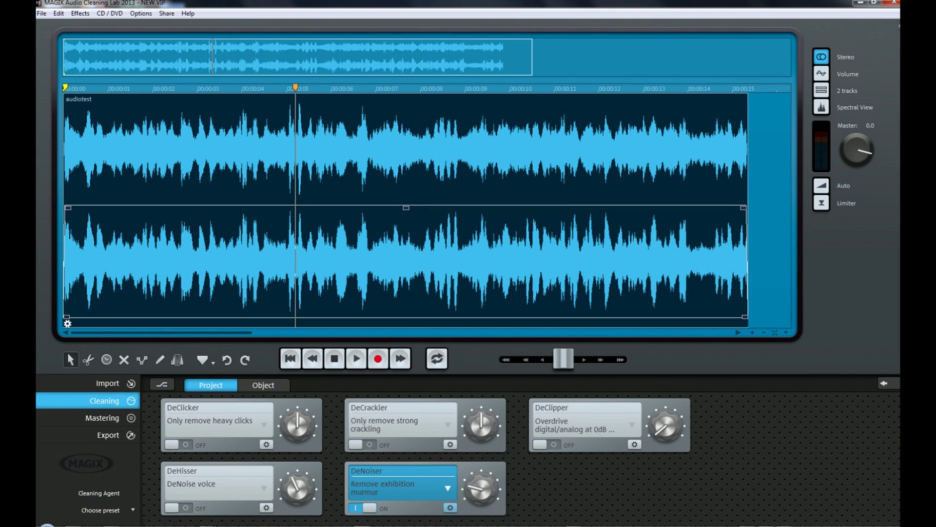
left_click(450, 507)
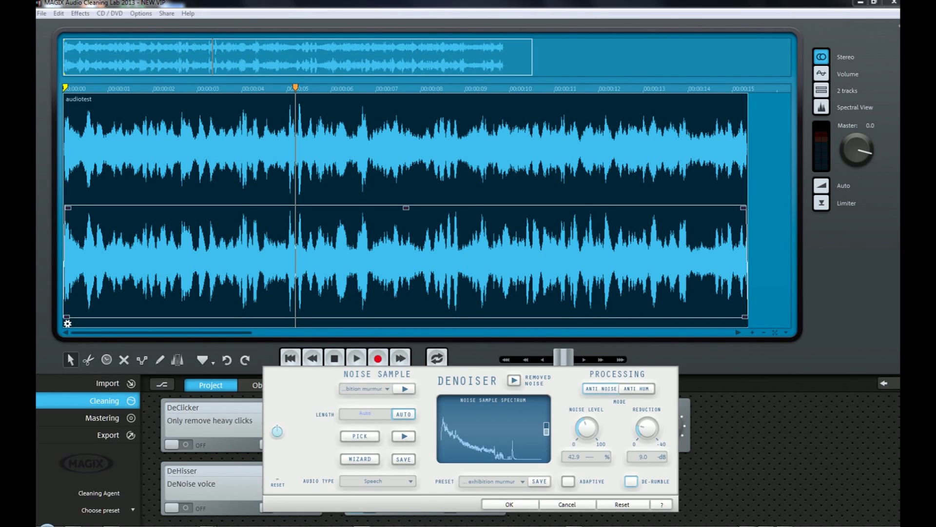
Cancel the Denoiser settings window without changing anything
left_click(567, 505)
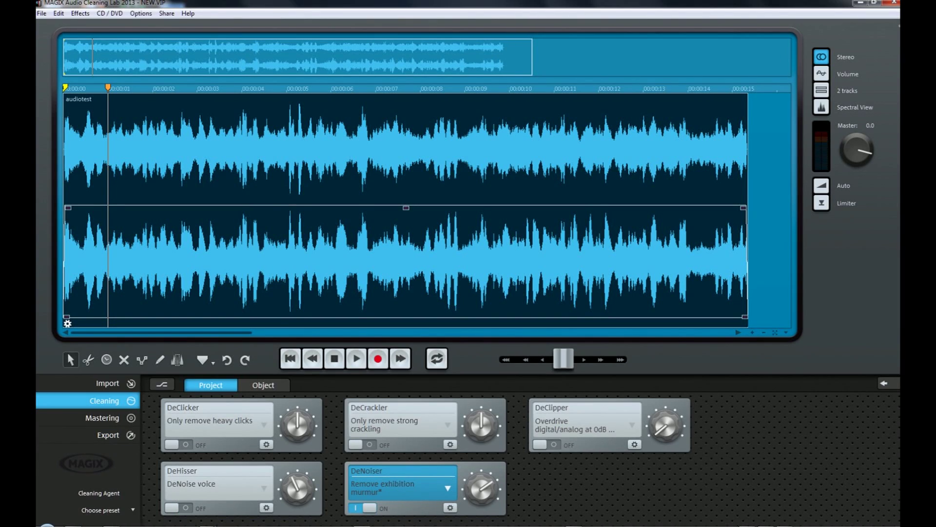
Set Multimax under Mastering to Stronger volume boost, check Export, then return to Cleaning
left_click(102, 417)
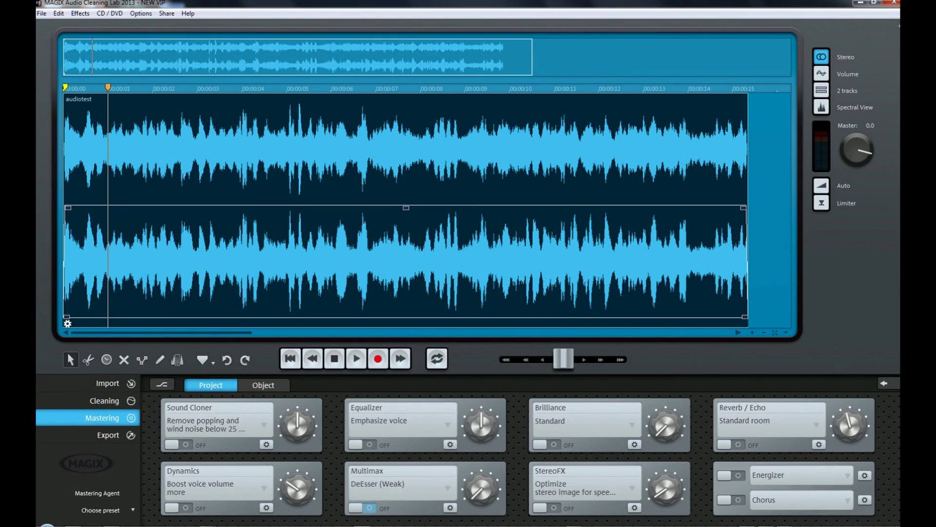
left_click(403, 488)
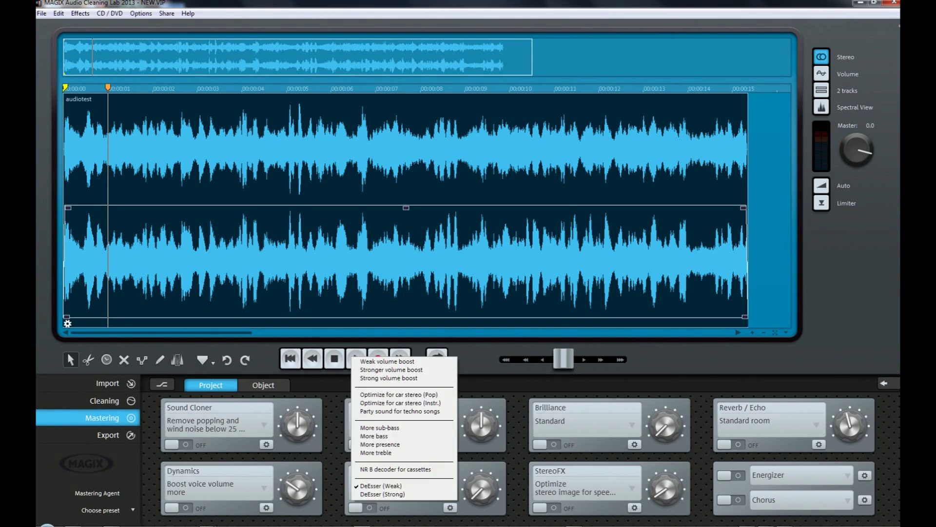
left_click(391, 370)
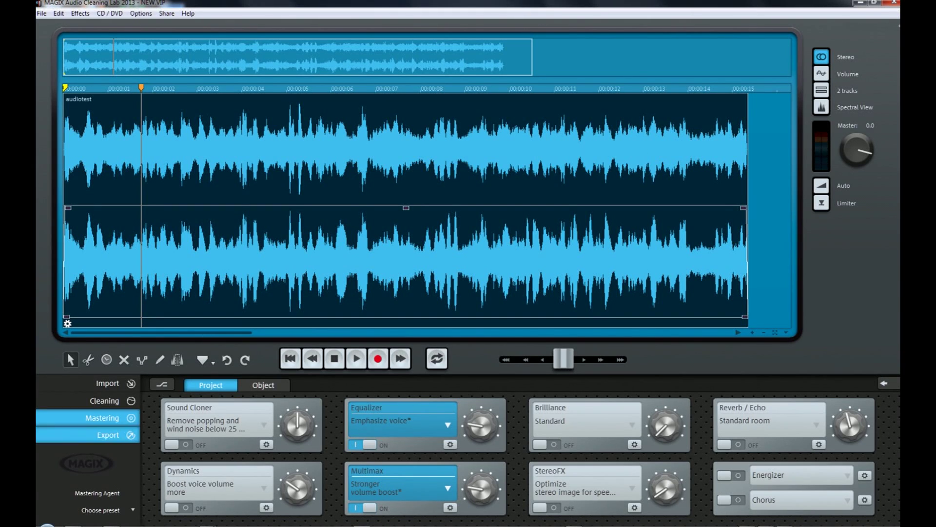
left_click(107, 434)
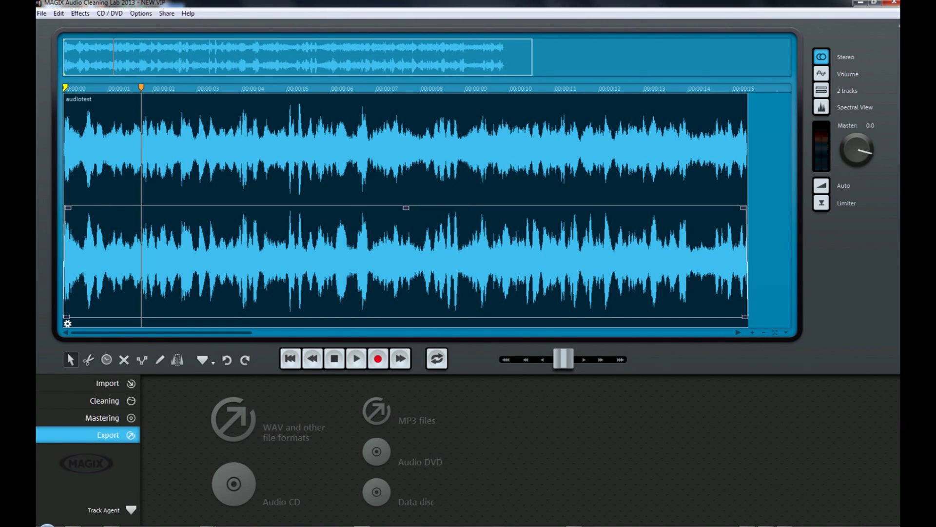
left_click(104, 401)
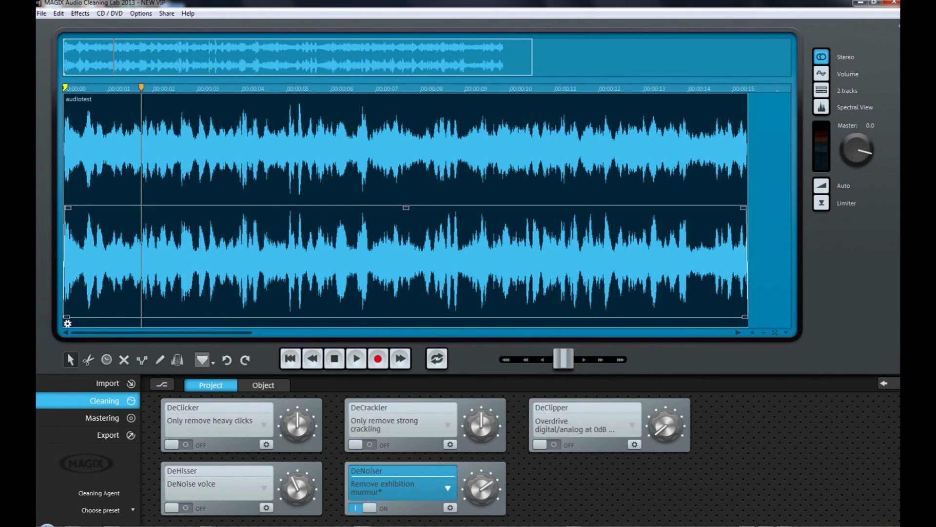
left_click(142, 360)
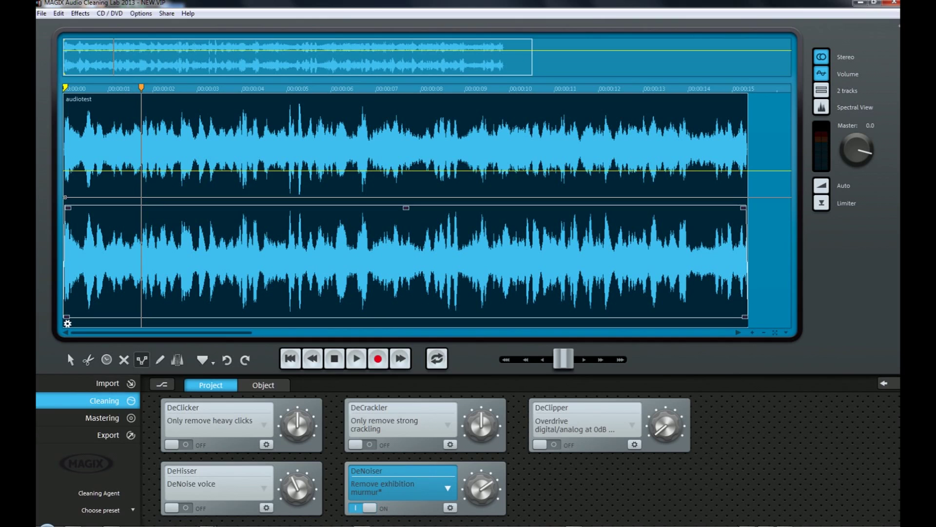
mouse_move(66, 197)
left_mouse_down()
mouse_move(110, 201)
mouse_move(136, 230)
mouse_move(129, 218)
mouse_move(334, 261)
mouse_move(345, 288)
mouse_move(272, 303)
mouse_move(173, 294)
mouse_move(414, 293)
mouse_move(499, 187)
left_mouse_up()
left_click(357, 359)
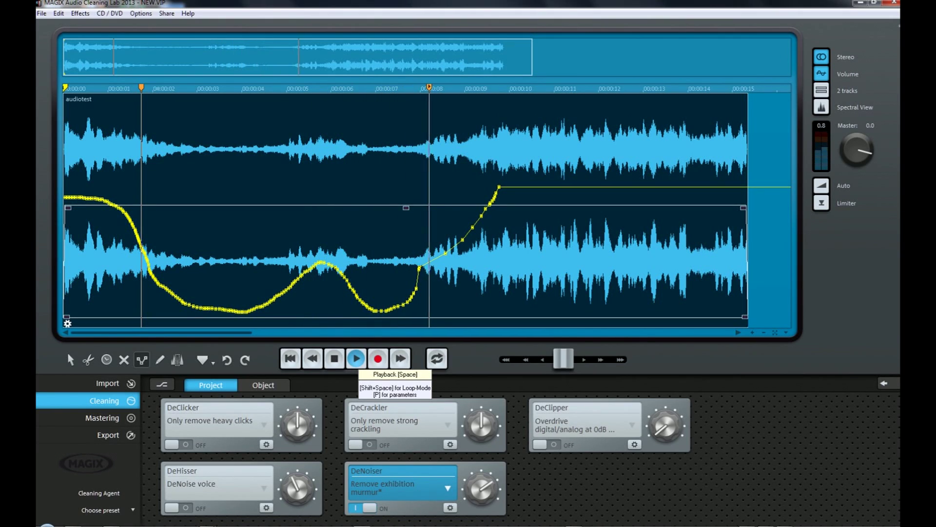
key("space")
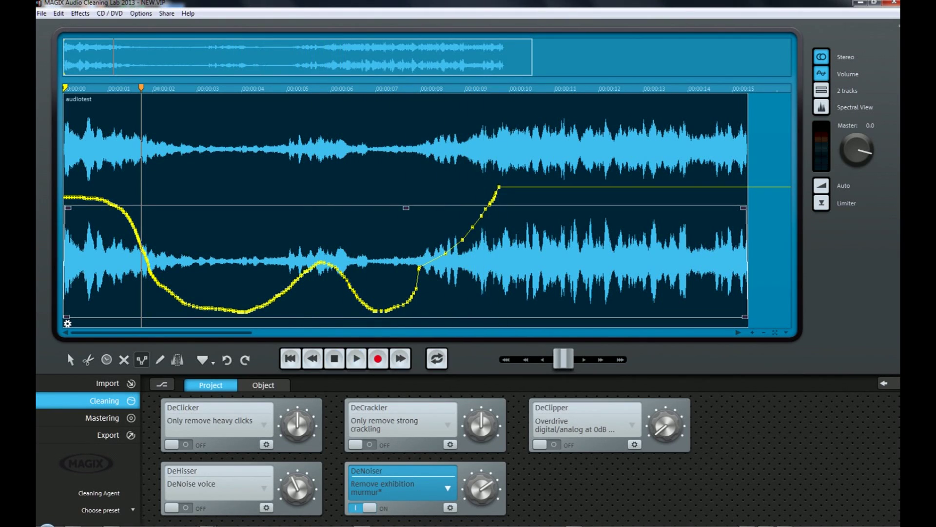
left_click(227, 360)
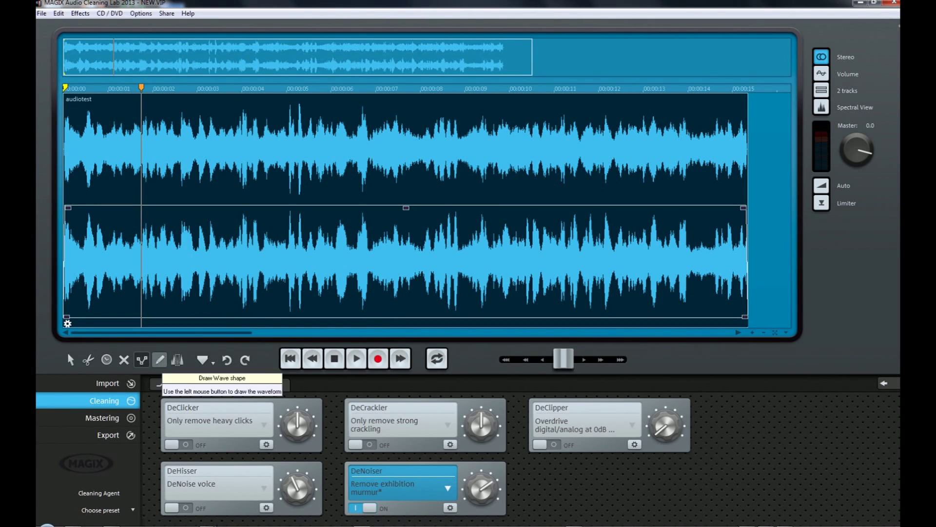
Review the Cleaning Agent's recommendations (DeNoiser 80%), close them unapplied, and show the save/load options
left_click(99, 492)
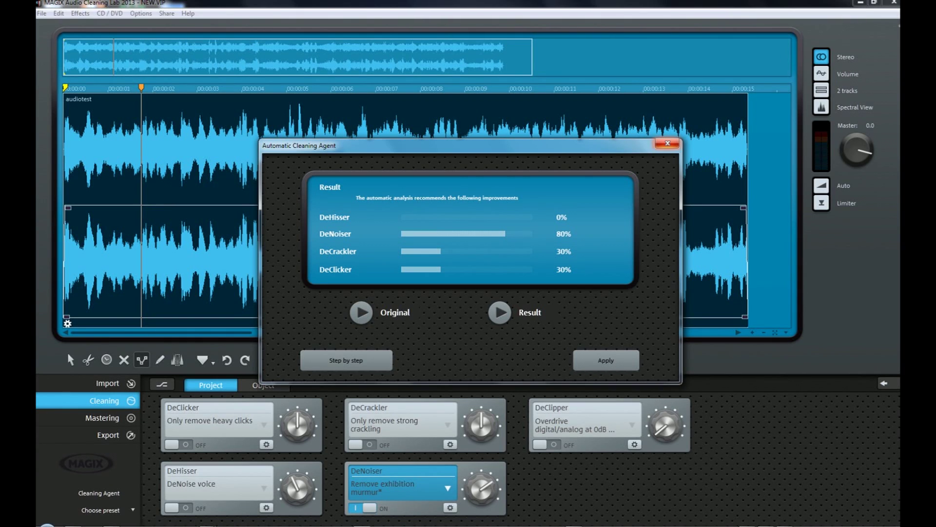
left_click(667, 142)
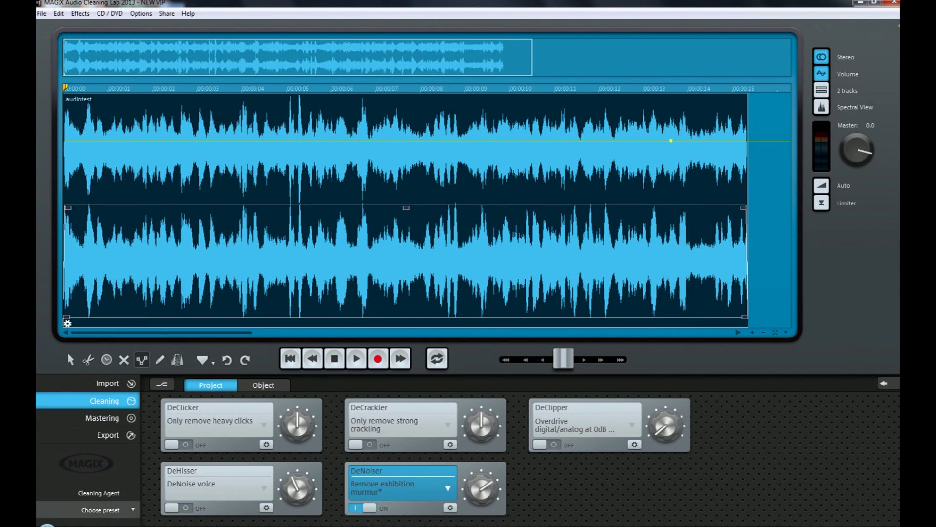
right_click(127, 493)
Dismiss the cleaning-settings menu and step through the File and Edit menus, then close them
right_click(131, 509)
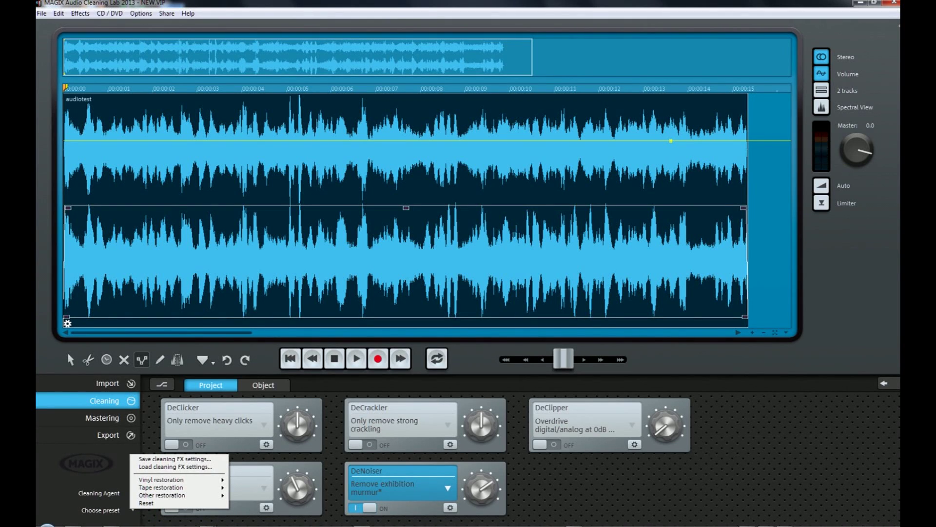
key("Escape")
key("alt+f")
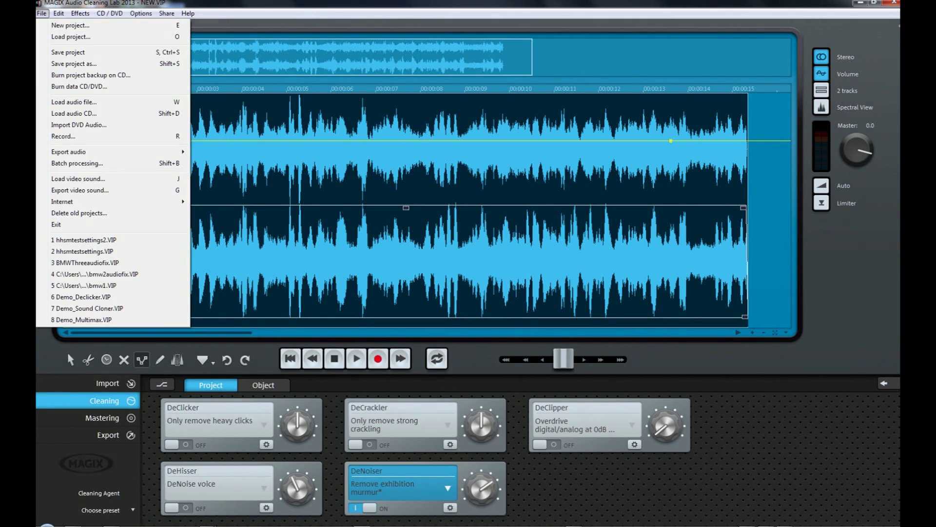
key("Right")
key("Escape")
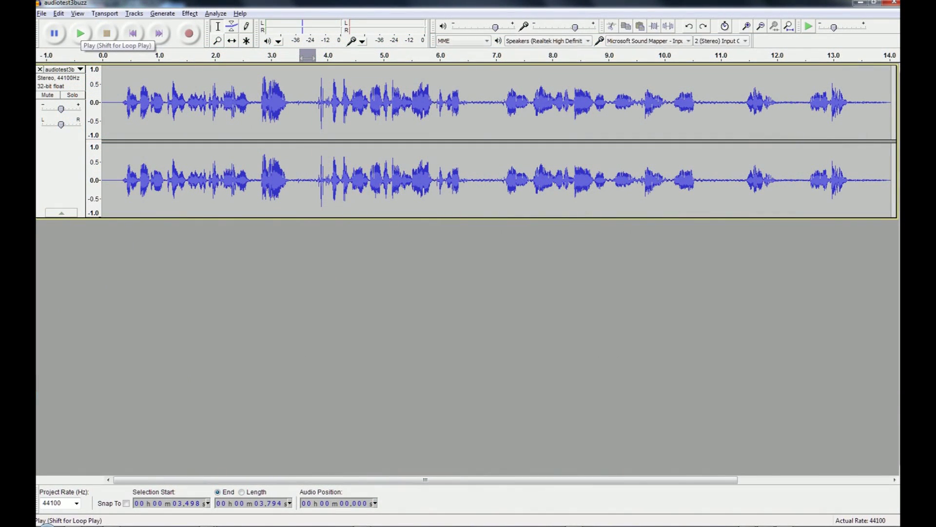
Play the buzzy clip from 0.472 s, stop it, and select the noise-only gap 6.60–7.03 s
left_click(129, 122)
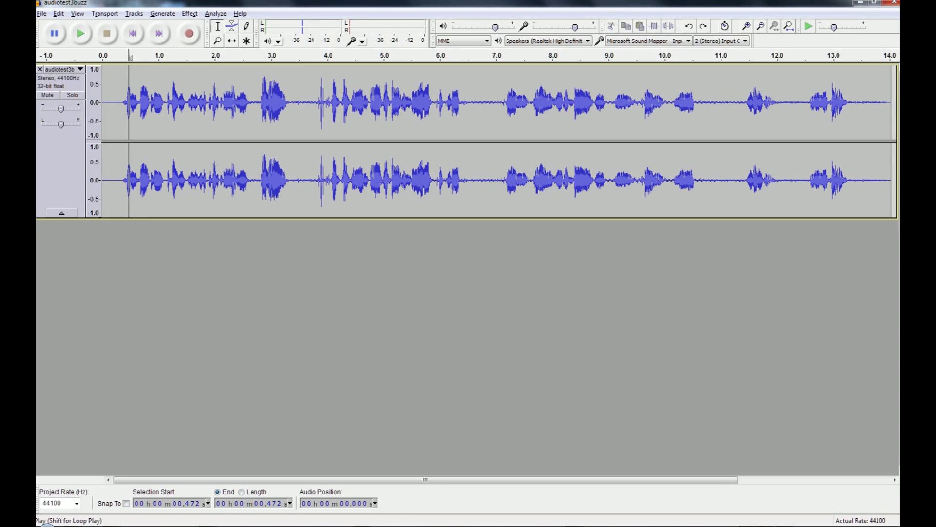
left_click(81, 34)
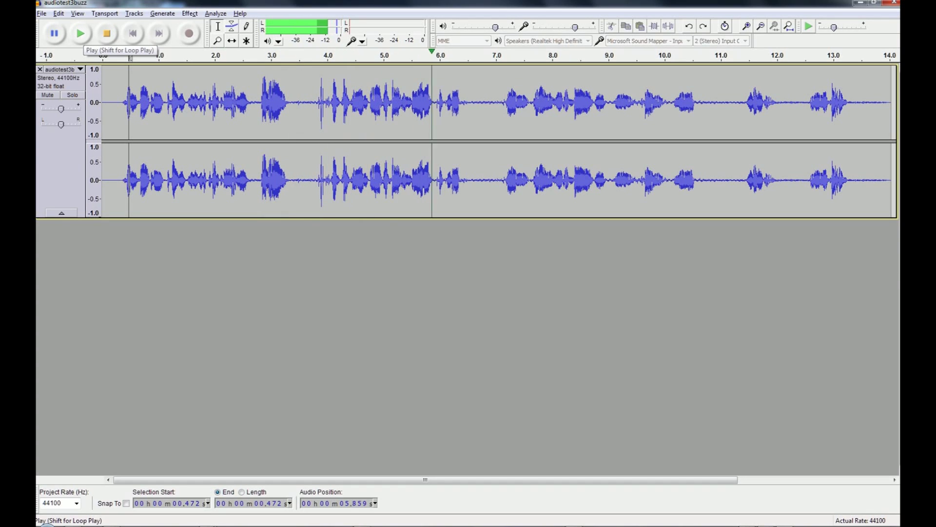
key("space")
key("space")
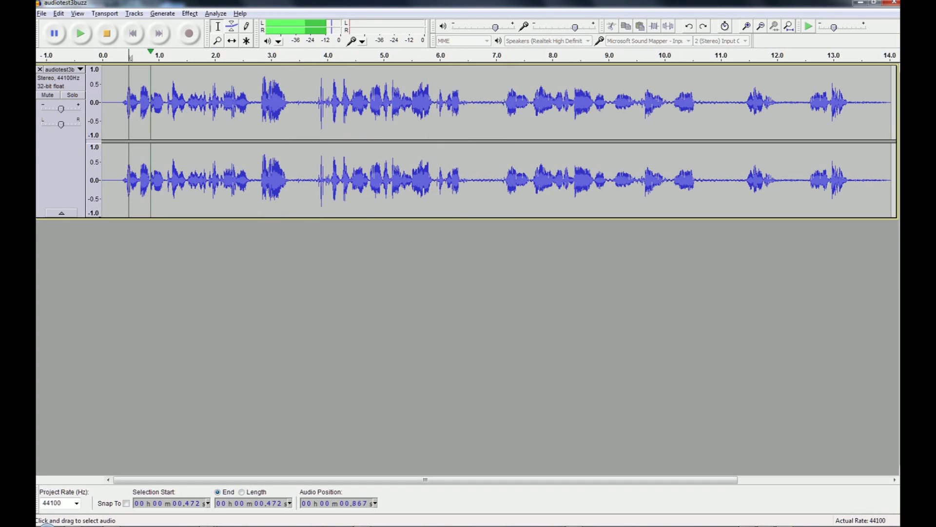
key("space")
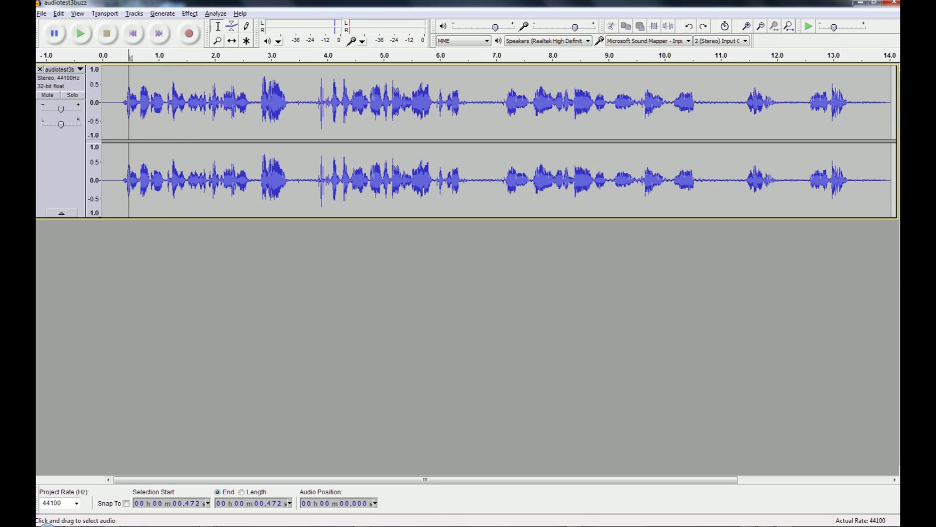
left_click_drag(473, 122, 498, 122)
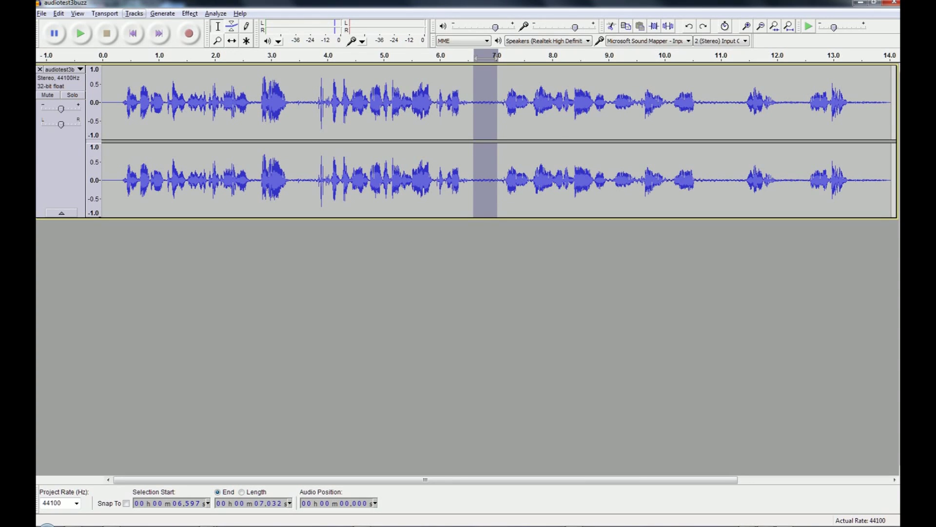
Capture a noise profile from the selected gap with Effect > Noise Removal
left_click(190, 14)
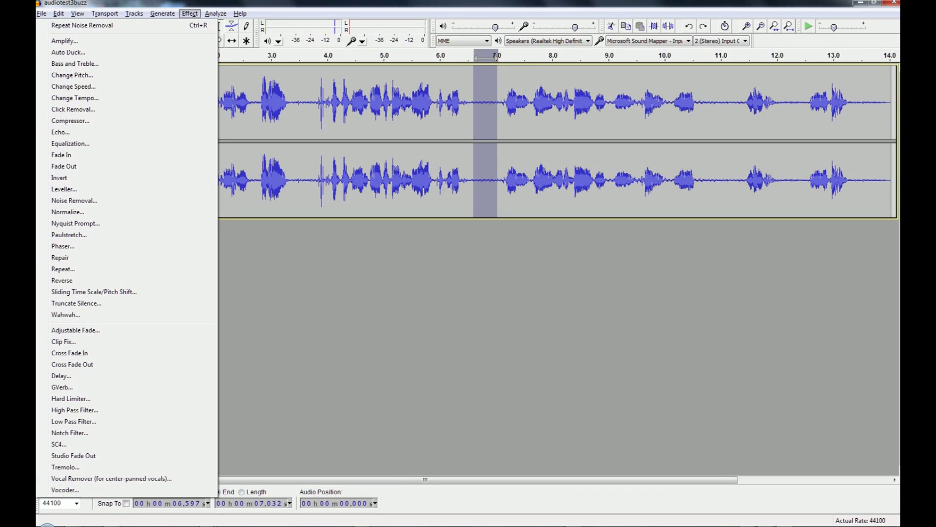
left_click(74, 201)
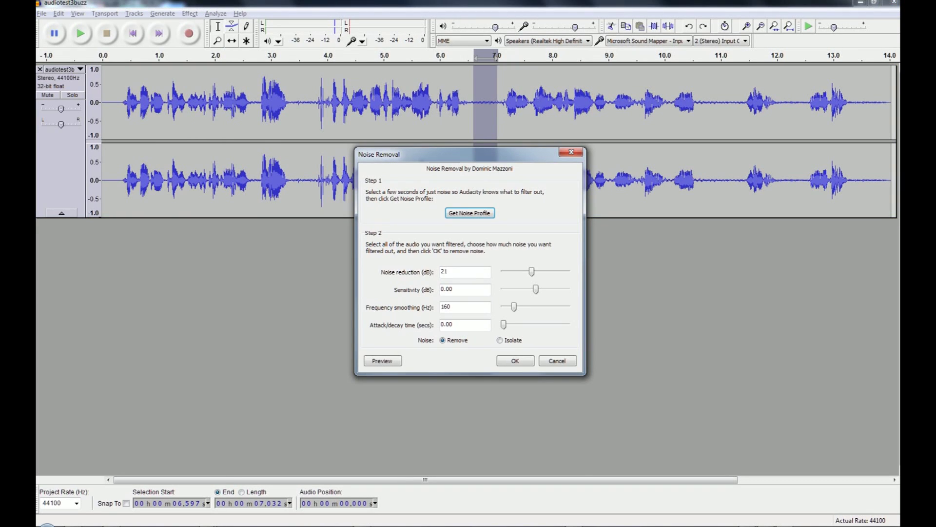
left_click(470, 213)
Select the whole clip and preview Noise Removal (21 dB reduction, 160 Hz smoothing) on it
left_click(284, 122)
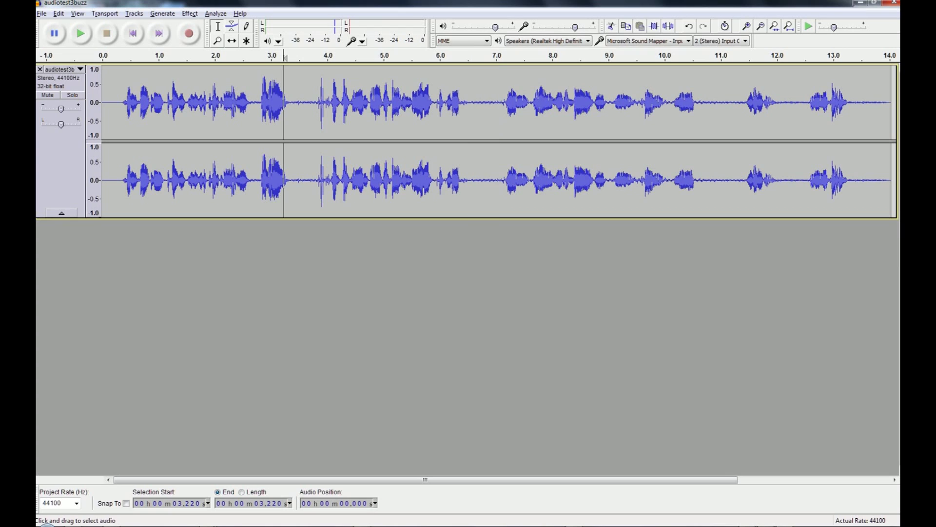
key("ctrl+a")
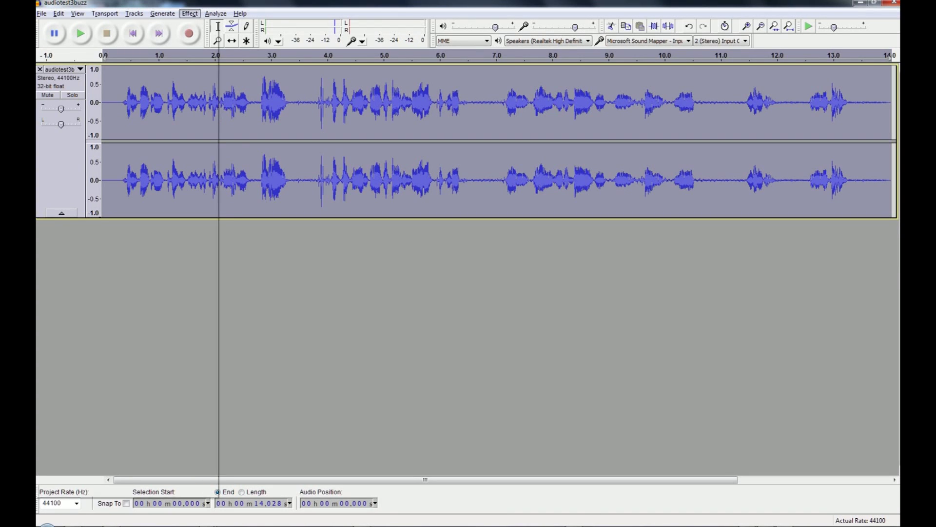
left_click(190, 13)
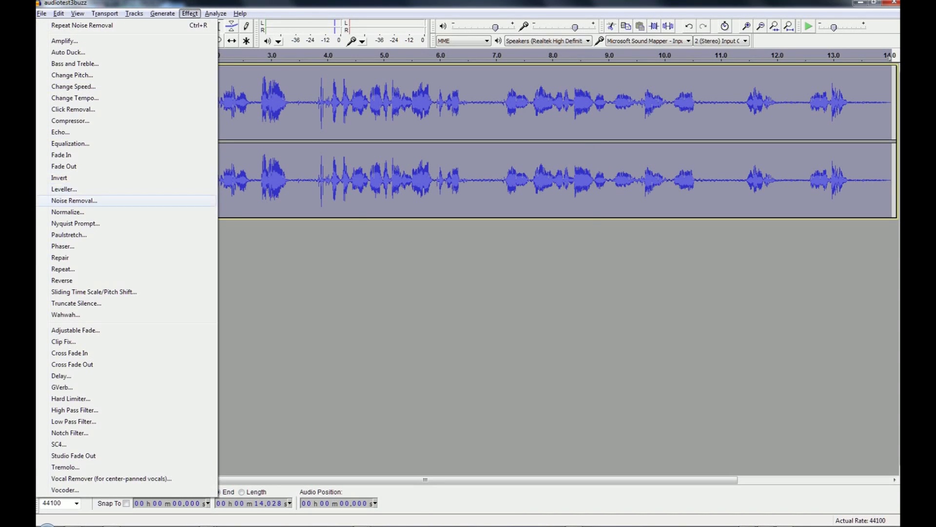
left_click(75, 200)
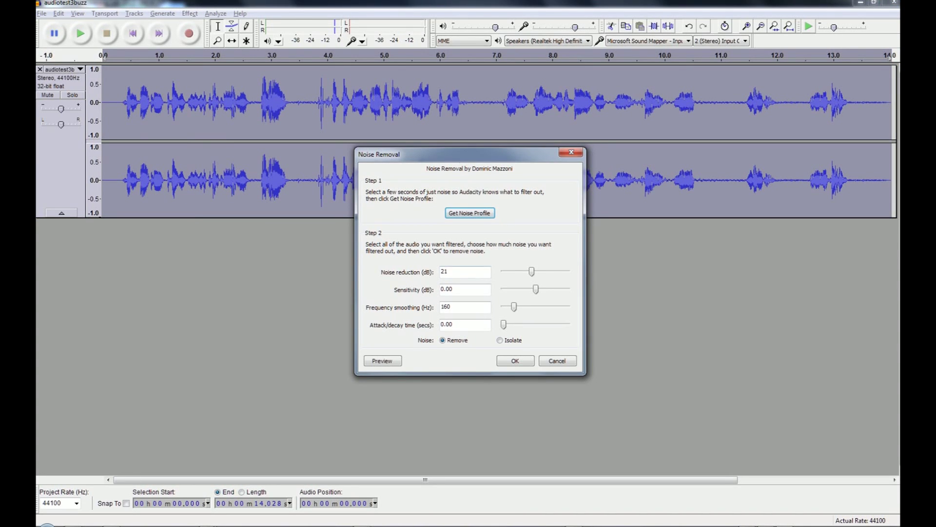
left_click(383, 360)
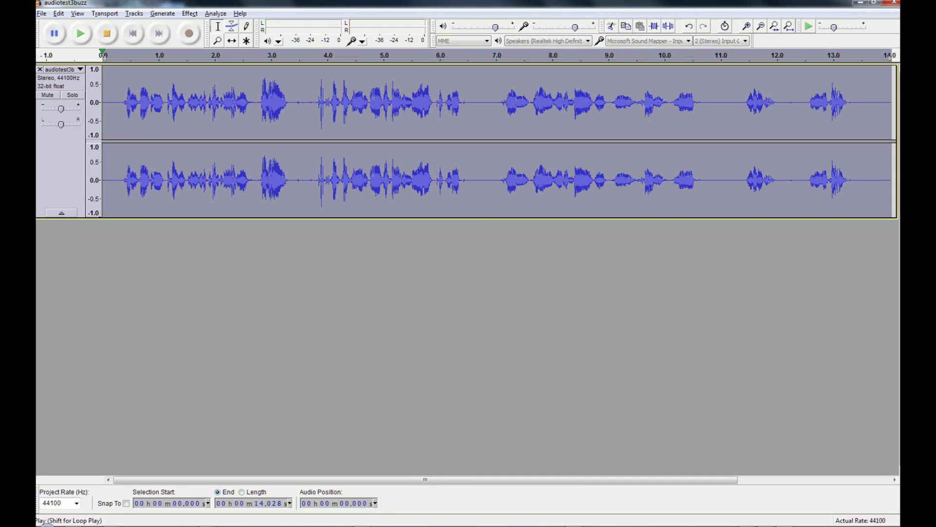
left_click(81, 33)
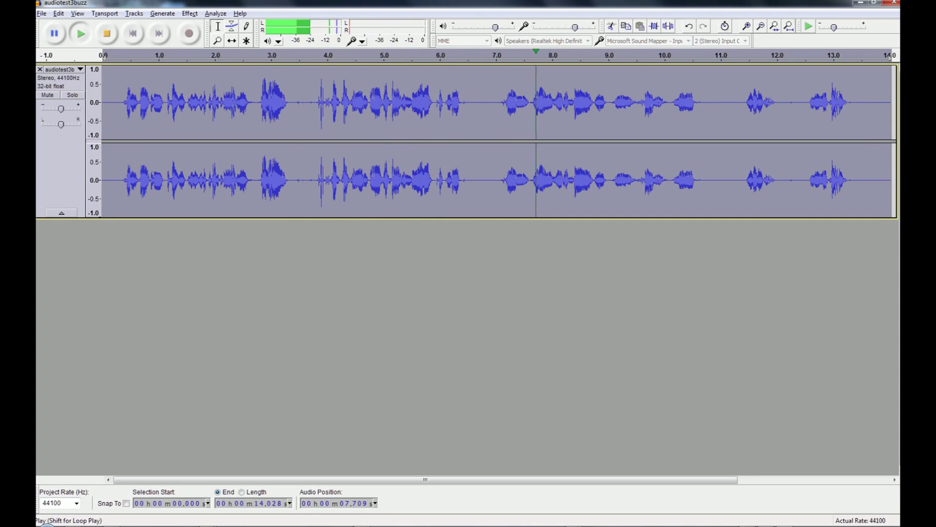
left_click(81, 33)
left_click(106, 33)
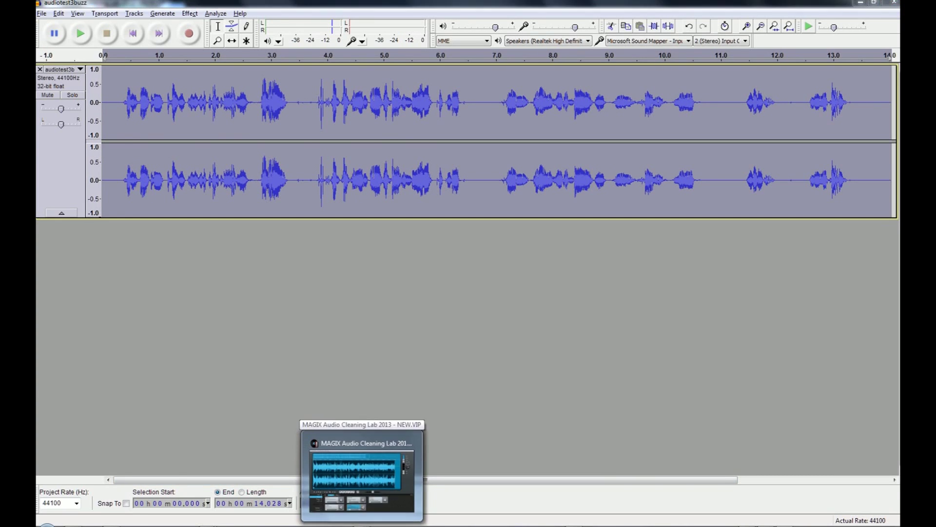
Load the magixtest2 project into Cleaning Lab without saving NEW.VIP, then play and stop it
left_click(366, 525)
key("alt+f")
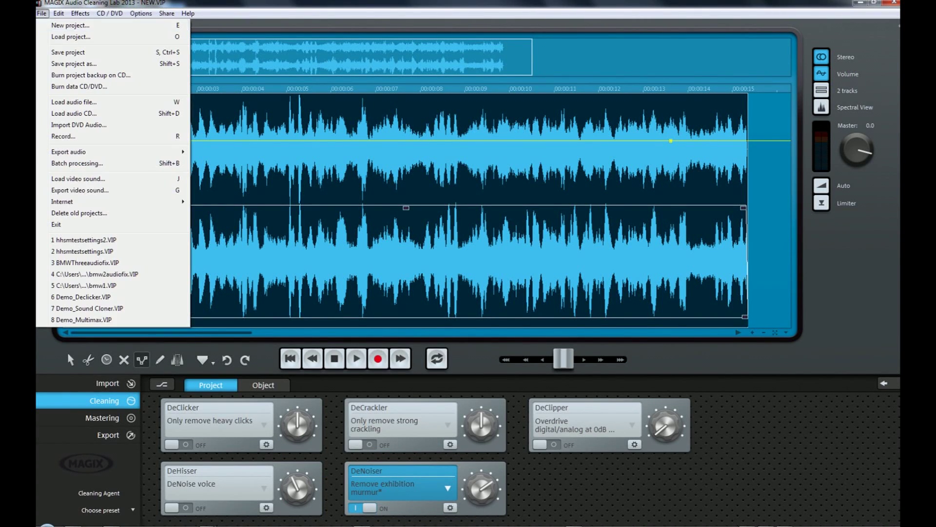
key("Down")
key("Return")
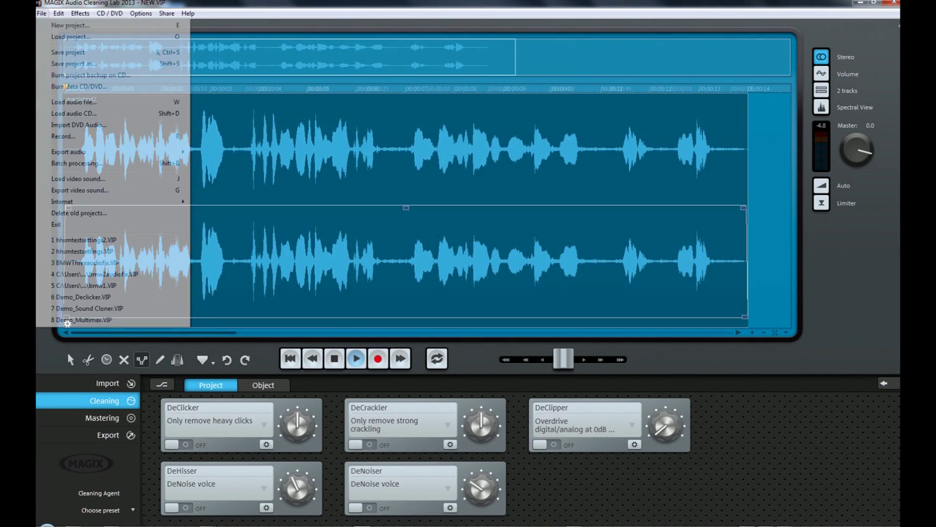
key("space")
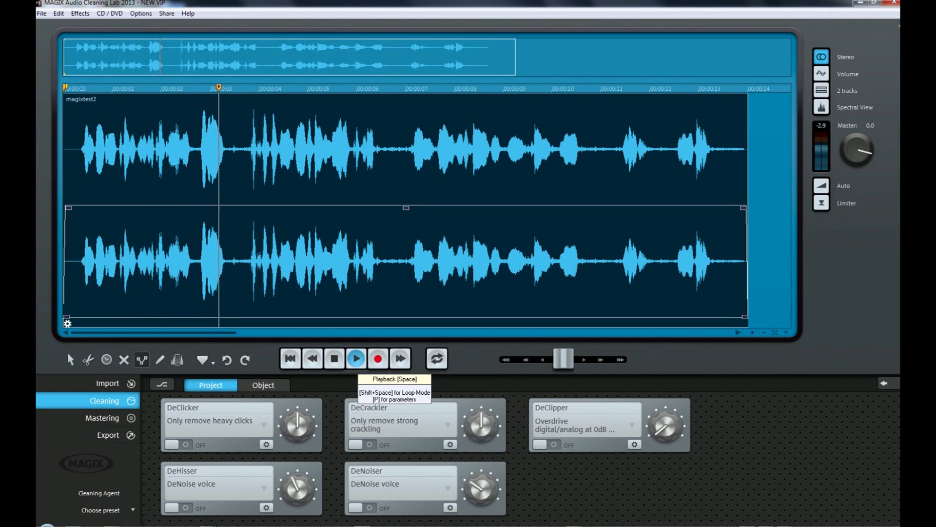
key("space")
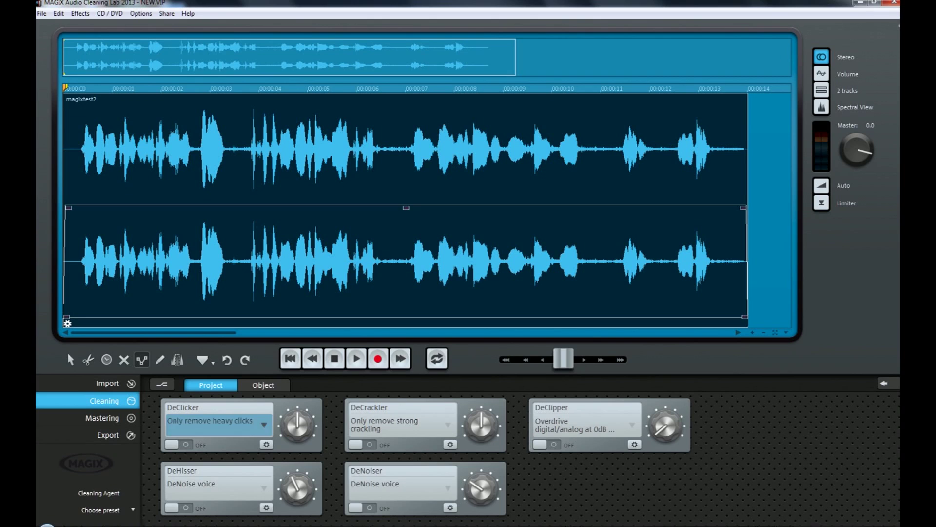
Switch on the DeNoiser with the DeNoise voice preset and play back the magixtest2 clip
left_click(356, 508)
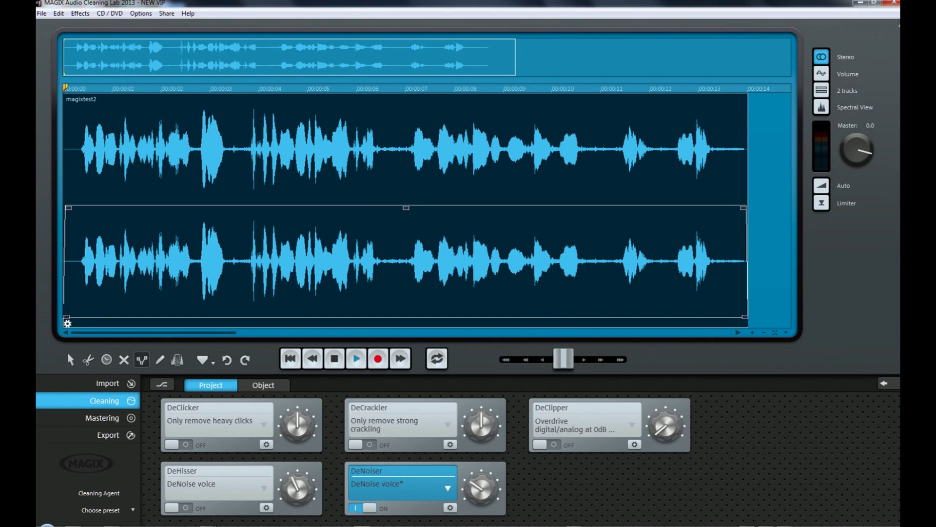
left_click(356, 359)
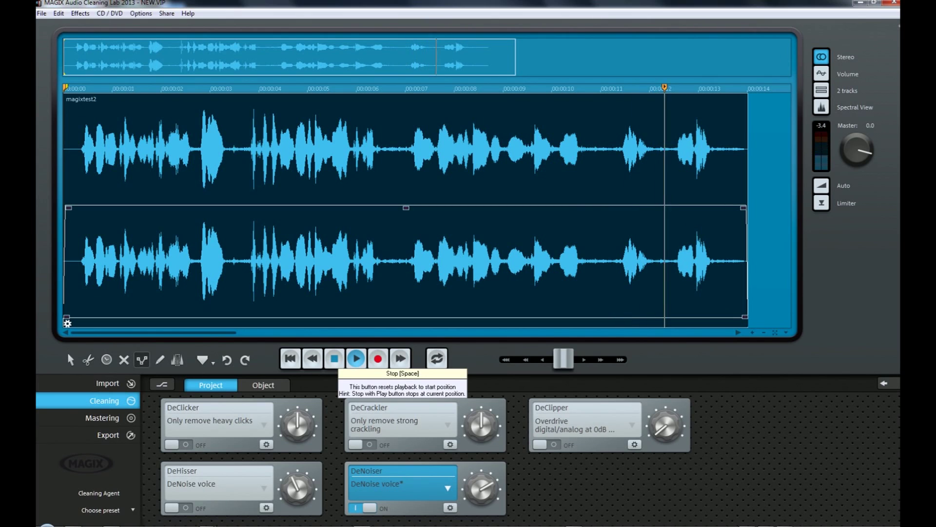
left_click(334, 358)
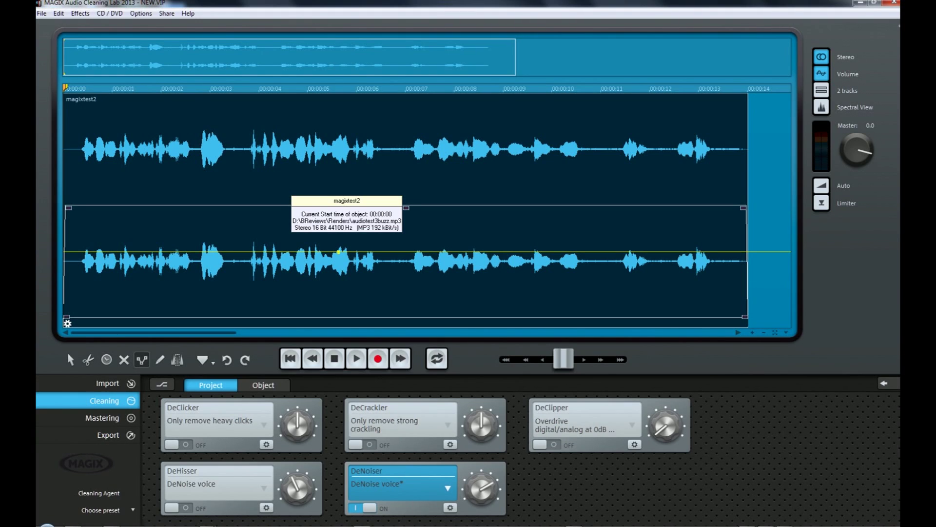
Undo the lower channel's volume envelope change until flat, then list the DeNoiser's noise-type presets
mouse_move(338, 251)
left_mouse_down()
mouse_move(353, 249)
mouse_move(335, 261)
mouse_move(335, 277)
mouse_move(310, 288)
left_mouse_up()
left_click(227, 360)
left_click(227, 360)
left_click(227, 360)
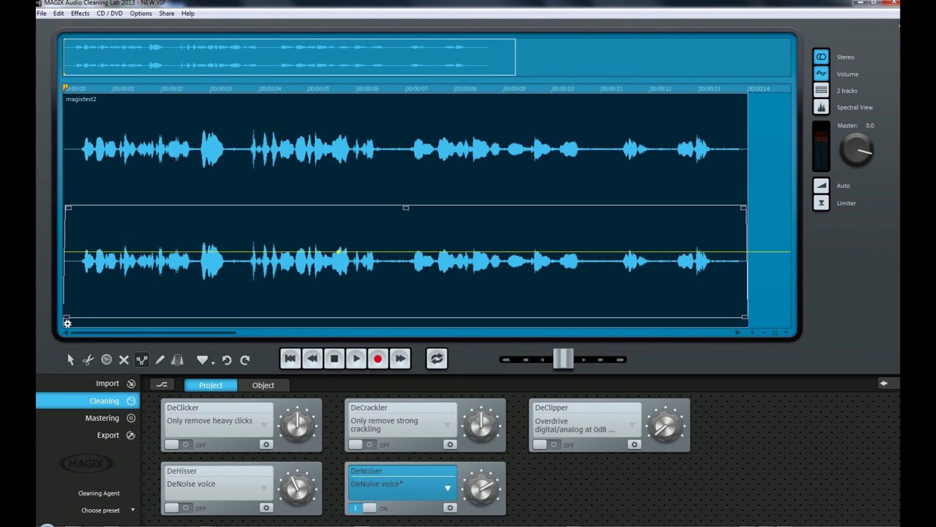
left_click(448, 488)
mouse_move(400, 494)
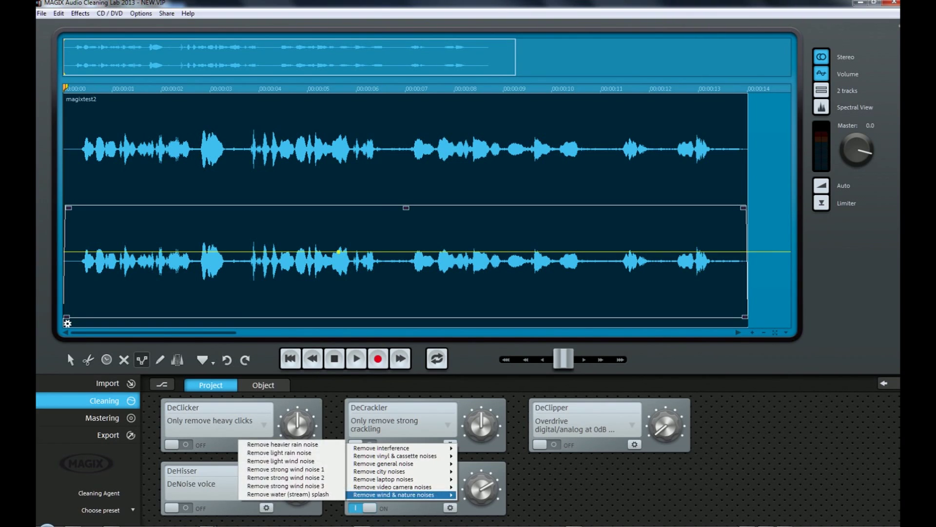